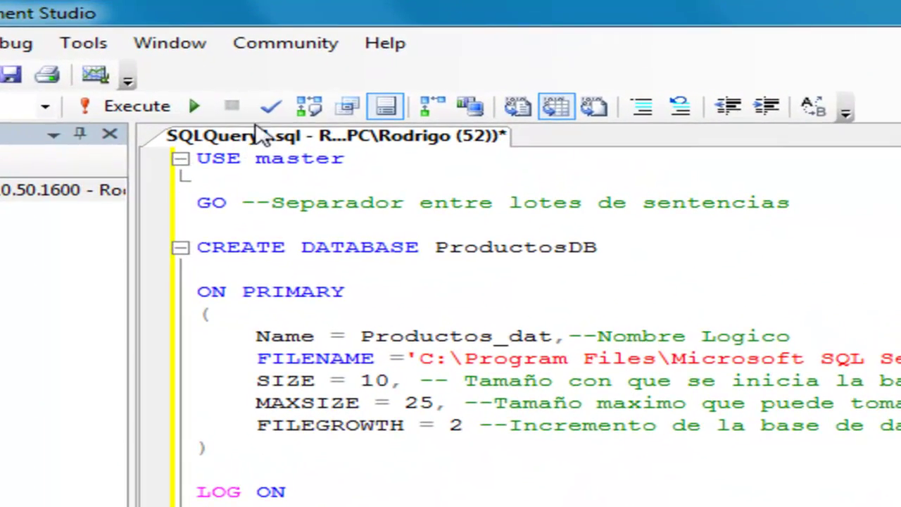
- Parse the ProductosDB creation script to check its syntax and highlight the resulting message
click(265, 113)
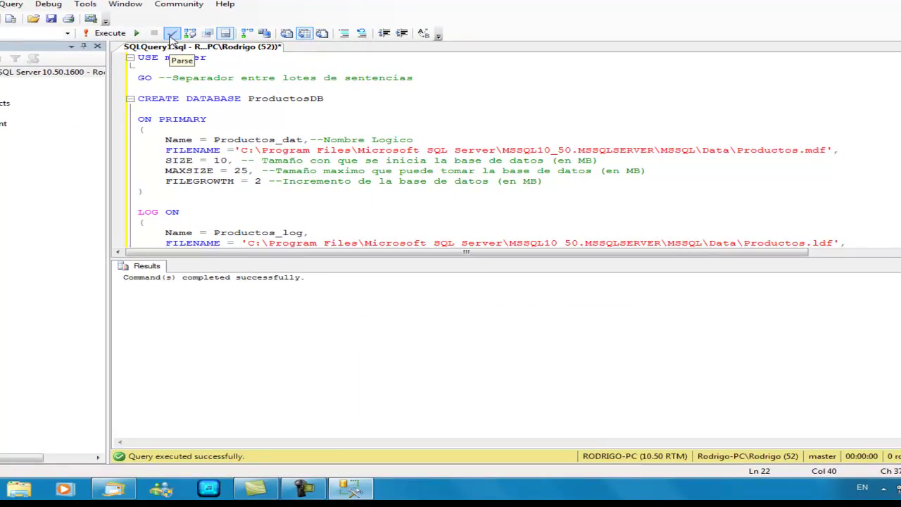
drag(305, 276, 186, 273)
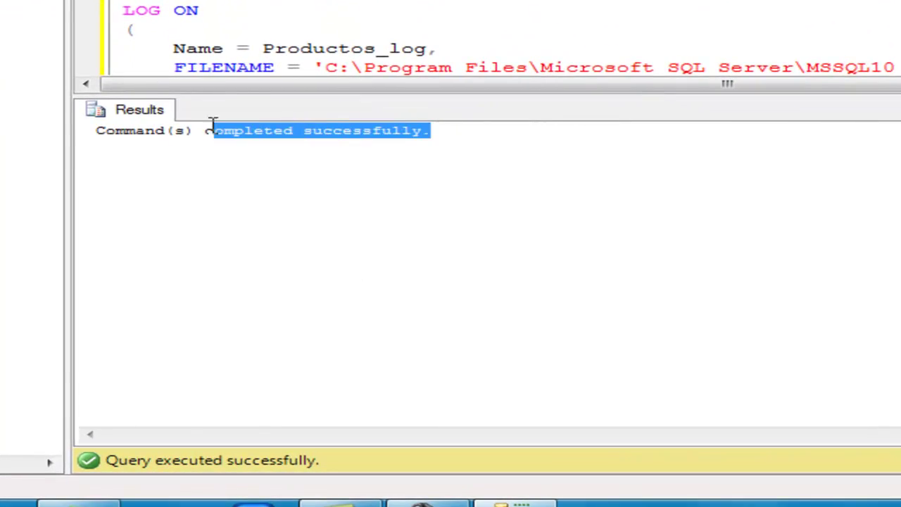
drag(212, 123, 93, 124)
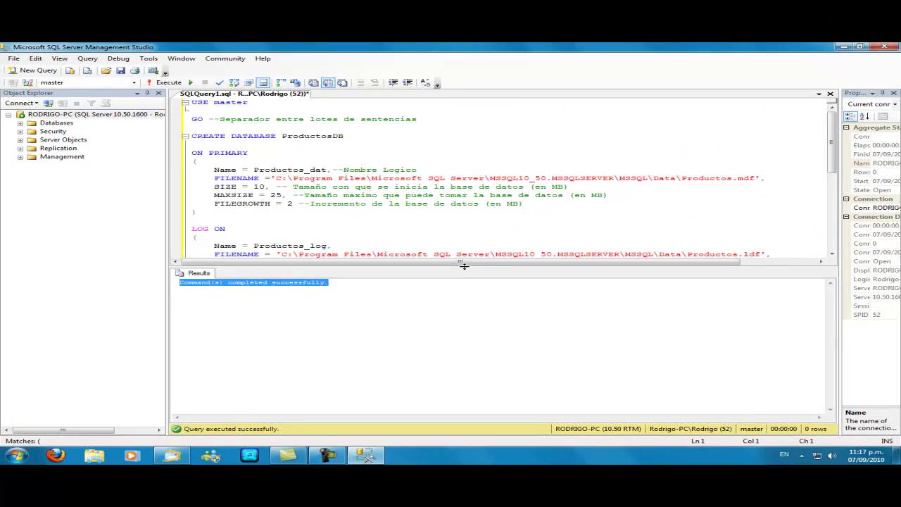
- Enlarge the query editor area and execute the script to create the ProductosDB database
drag(464, 266, 459, 340)
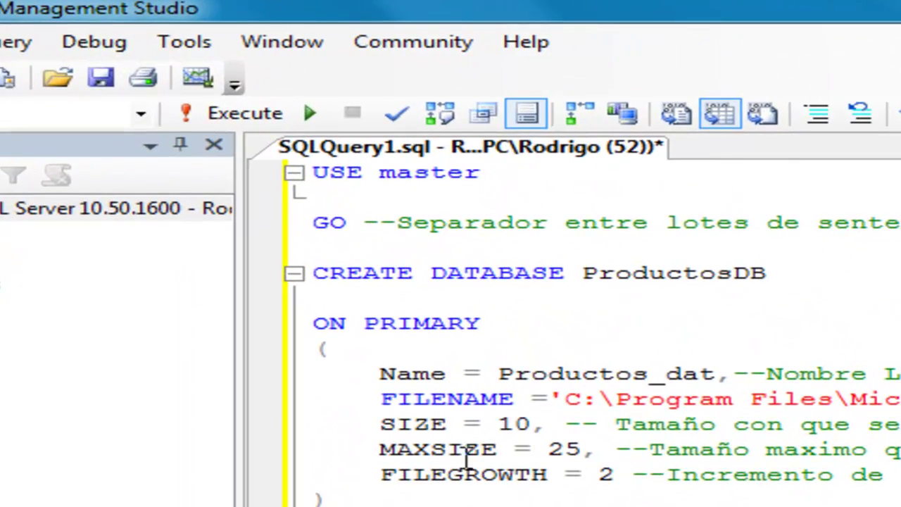
click(262, 113)
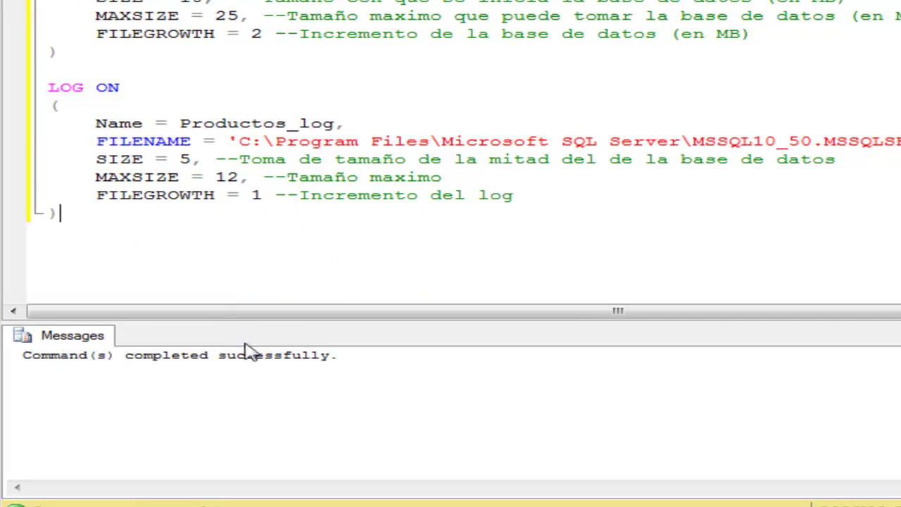
drag(339, 357, 29, 355)
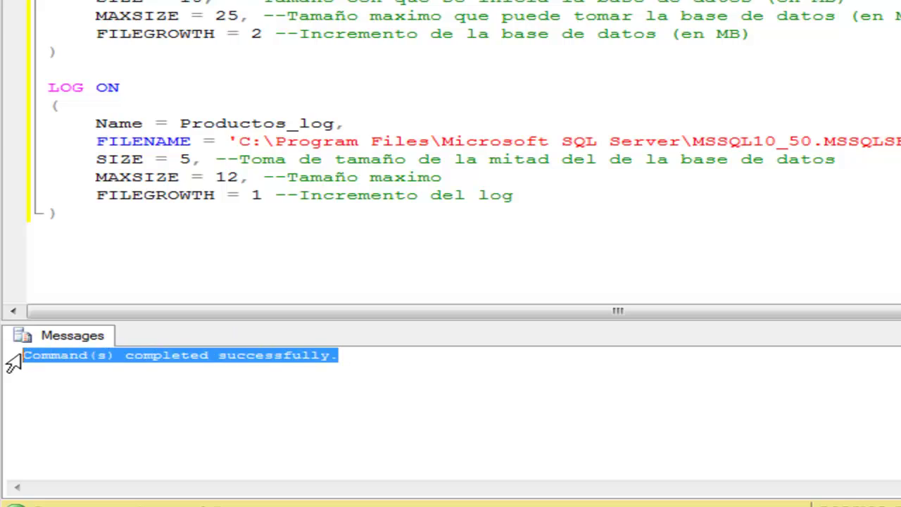
click(177, 280)
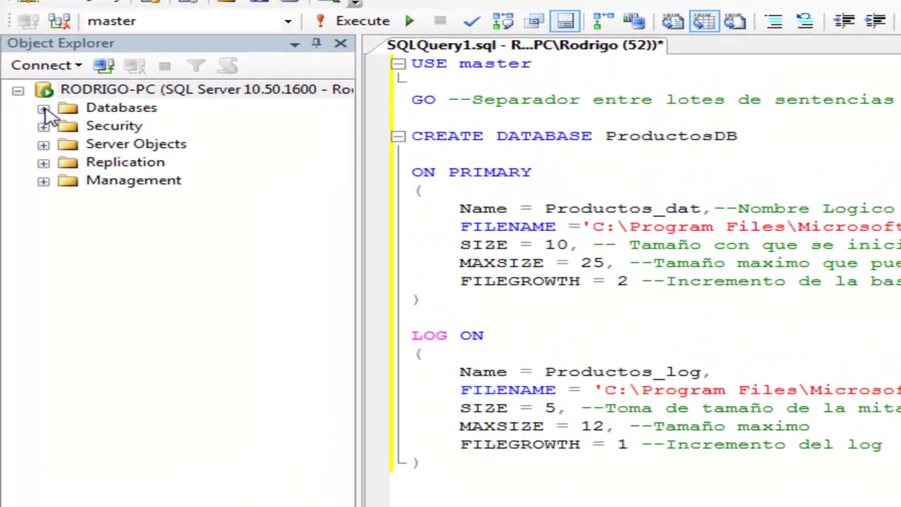
- Refresh the server tree, expand the Databases folder and look for the ProductosDB database
click(27, 74)
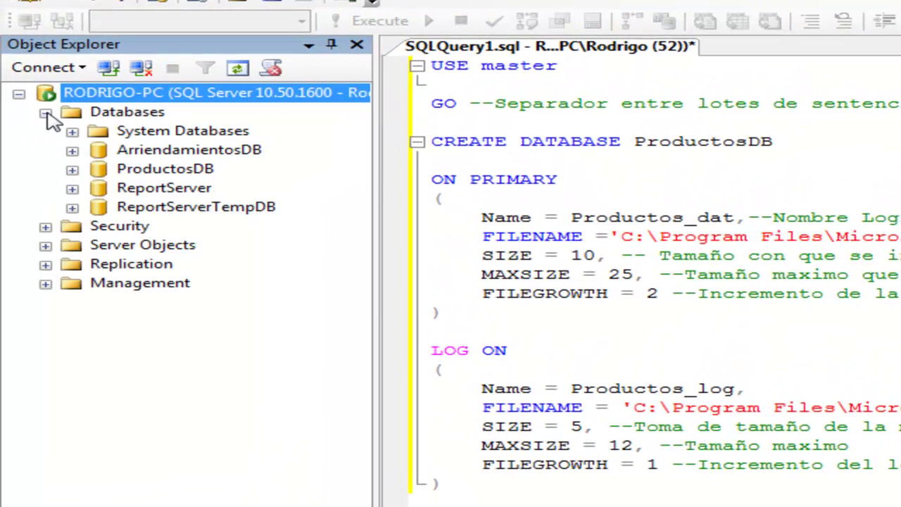
click(245, 71)
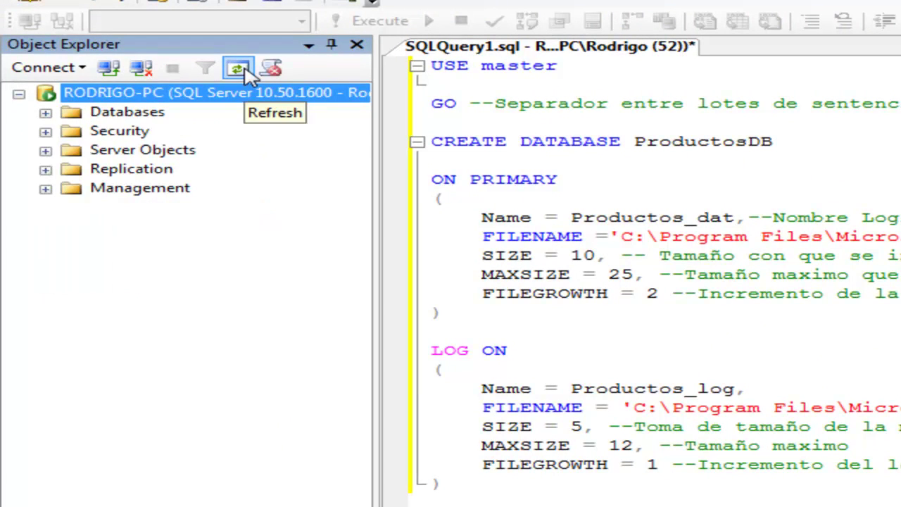
click(45, 113)
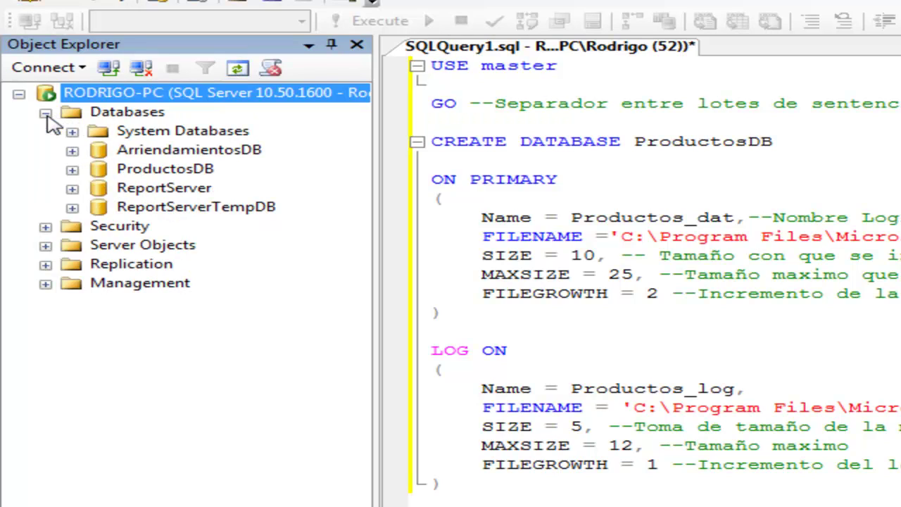
click(182, 171)
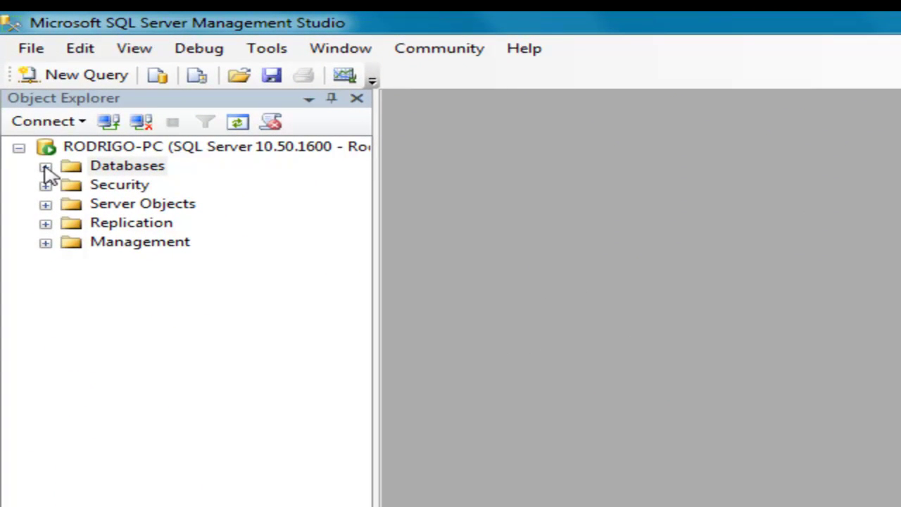
- Start a new database from the Databases folder and name it ProductosDB
click(45, 167)
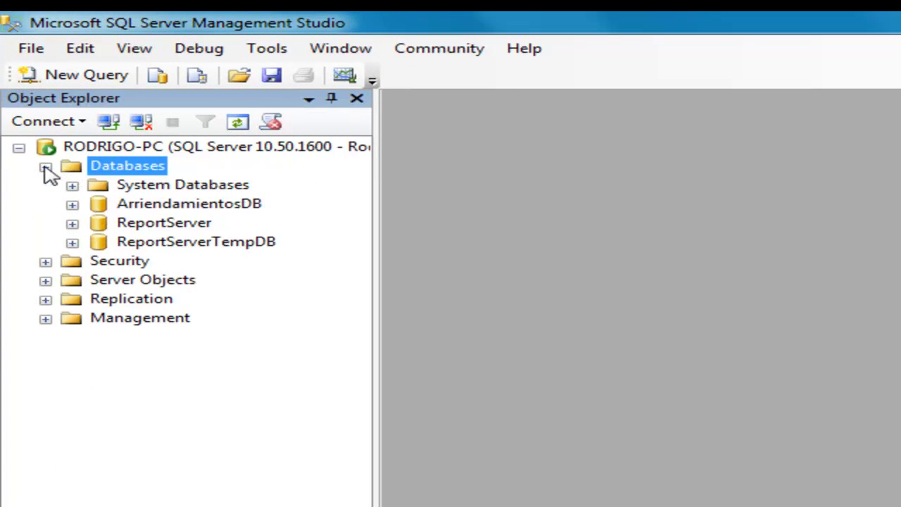
right_click(107, 175)
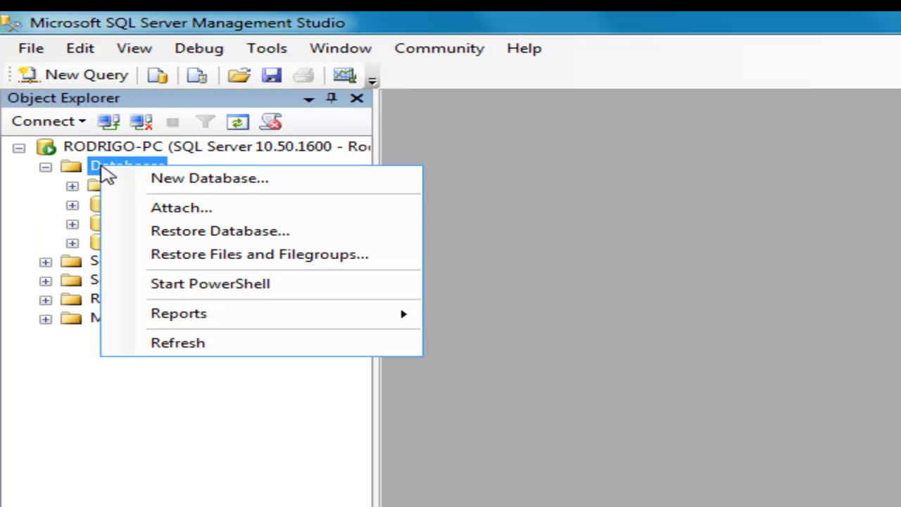
click(156, 184)
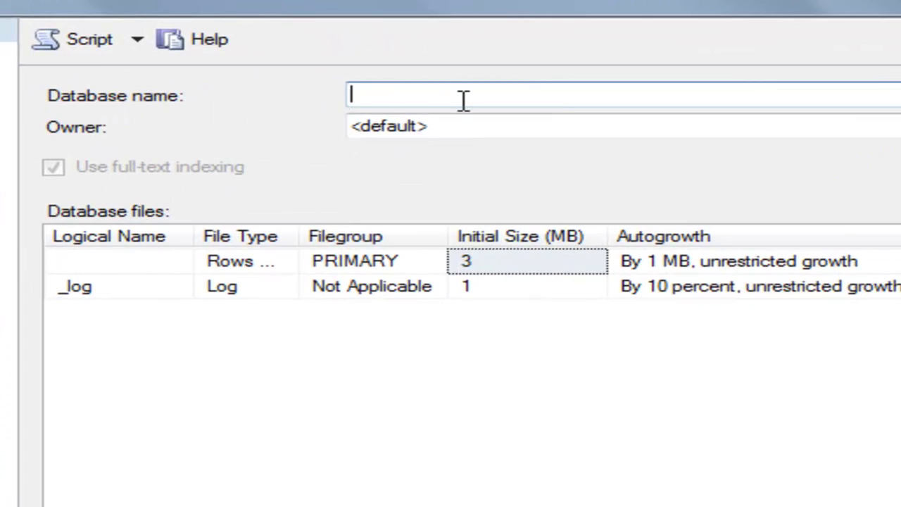
text(Produc)
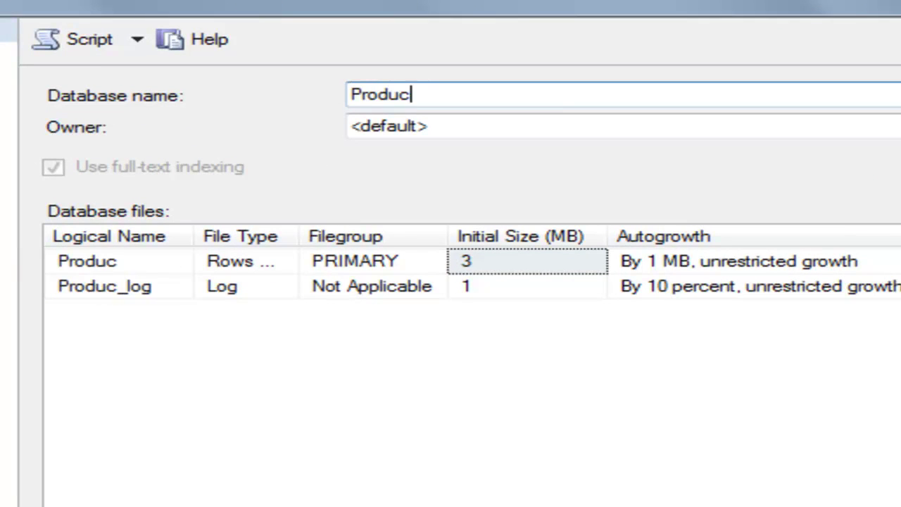
text(tosDB)
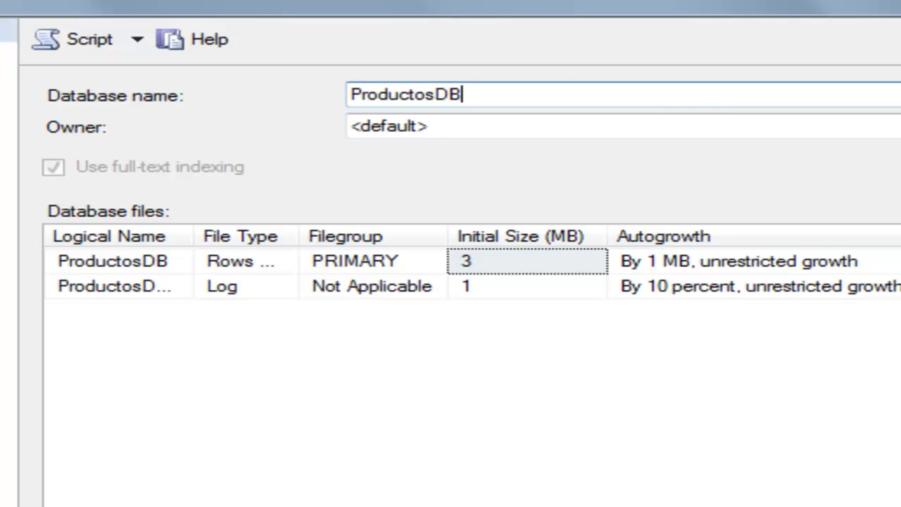
- Widen the logical name column and set the data file's logical name to ProductosDB_dat
drag(193, 235, 304, 235)
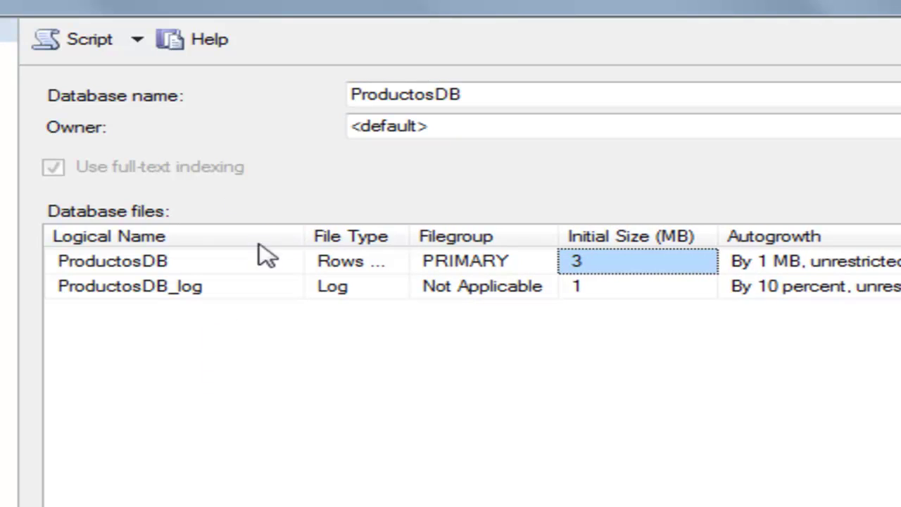
click(225, 260)
text(_dat)
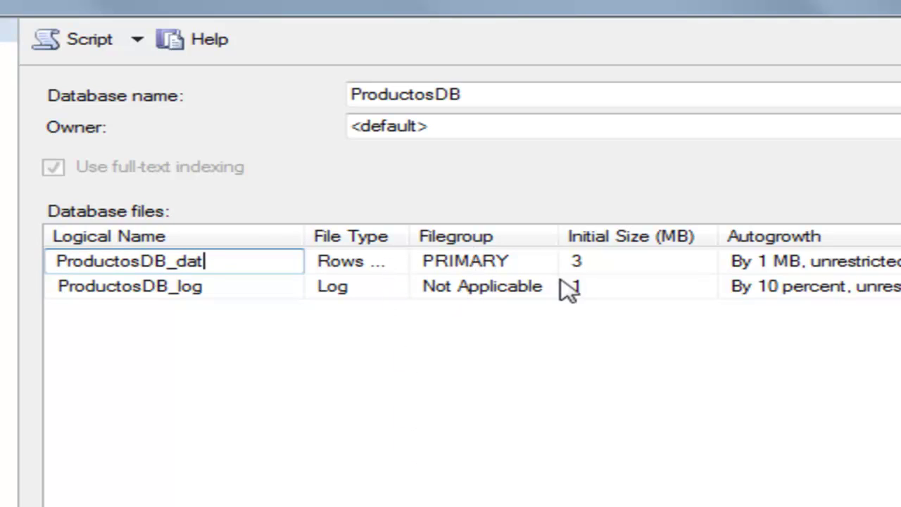
- Set the initial size to 10 MB for the data file and 5 MB for the log file
click(702, 263)
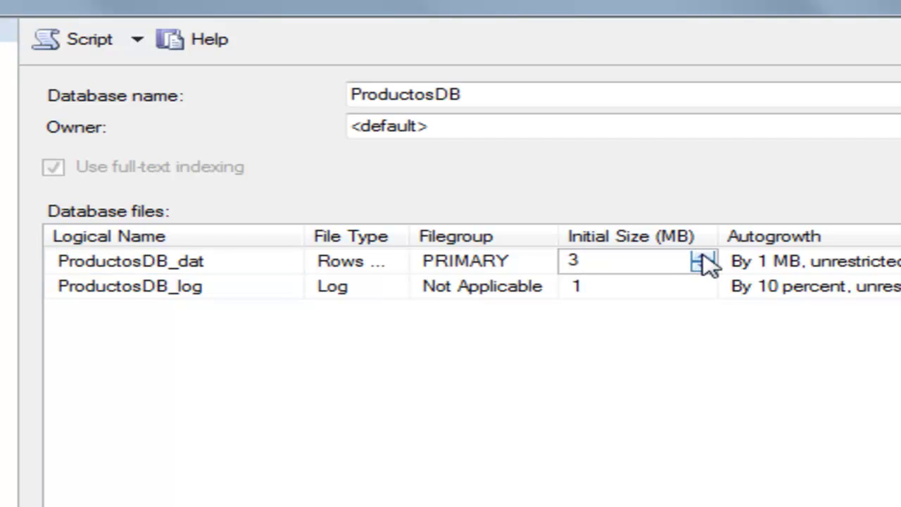
drag(668, 258, 563, 261)
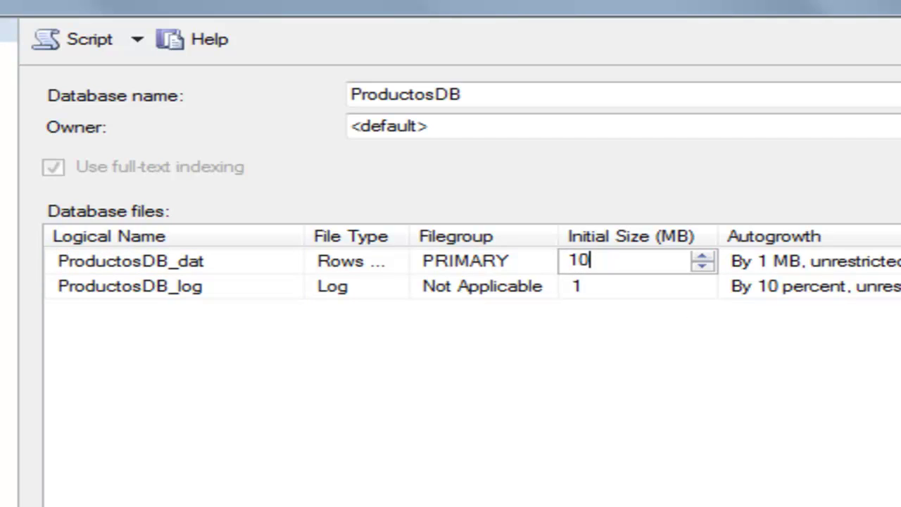
click(592, 288)
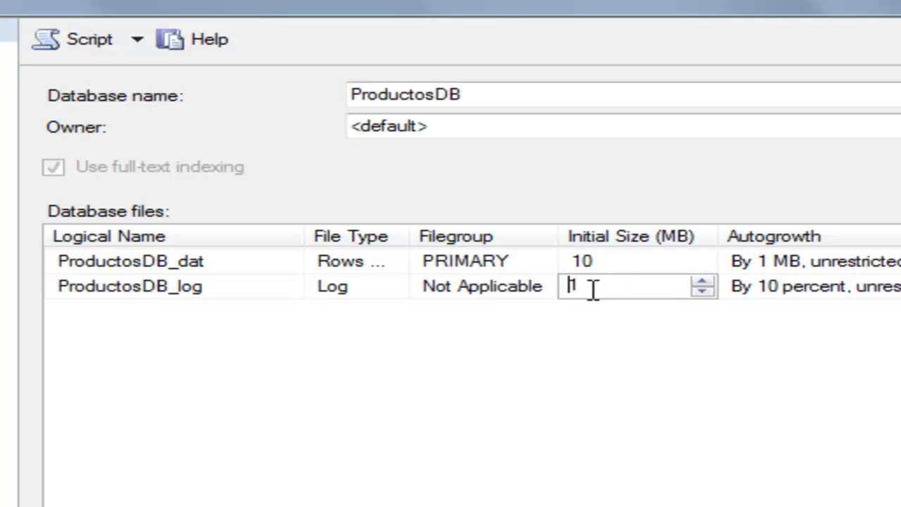
drag(590, 284, 566, 285)
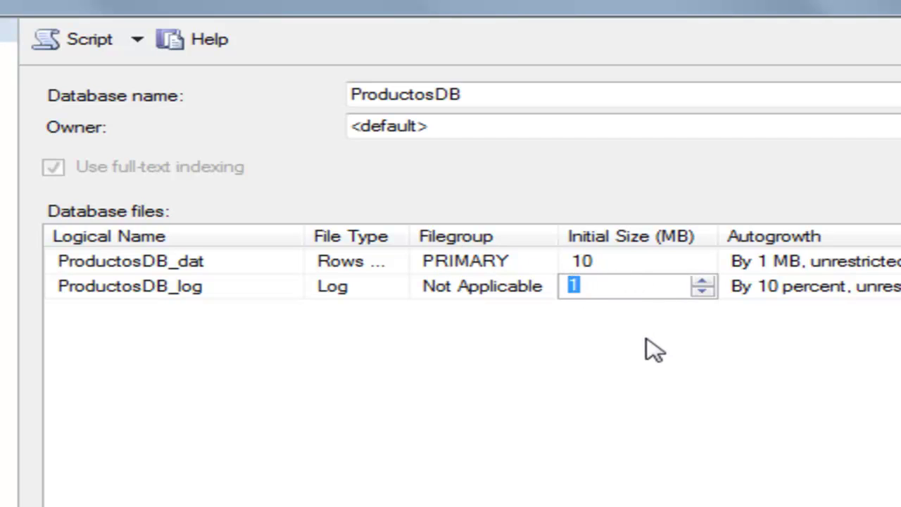
text(5)
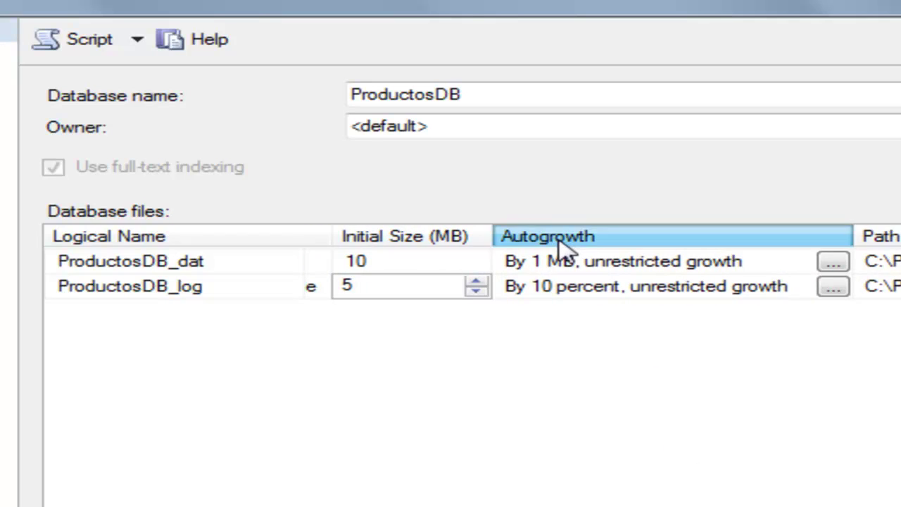
- Set the data file's autogrowth to 2 MB with growth restricted to a maximum of 25 MB
click(835, 265)
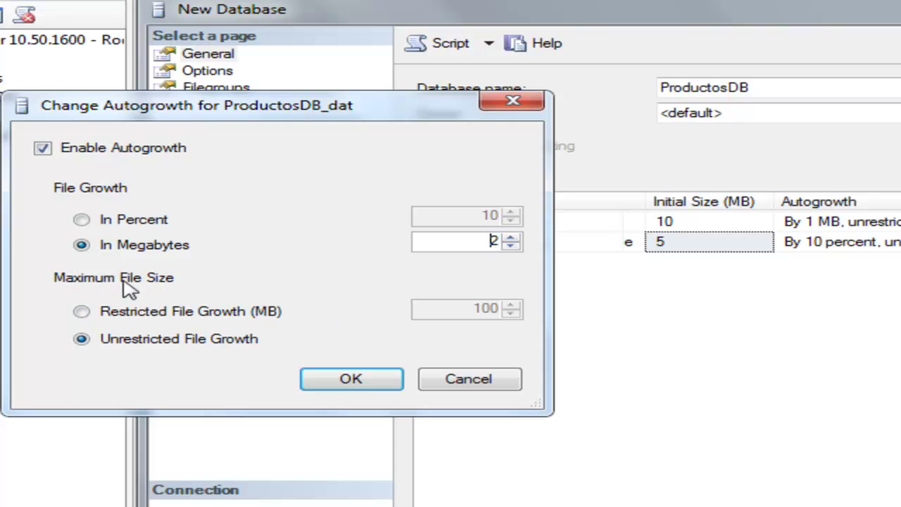
click(151, 321)
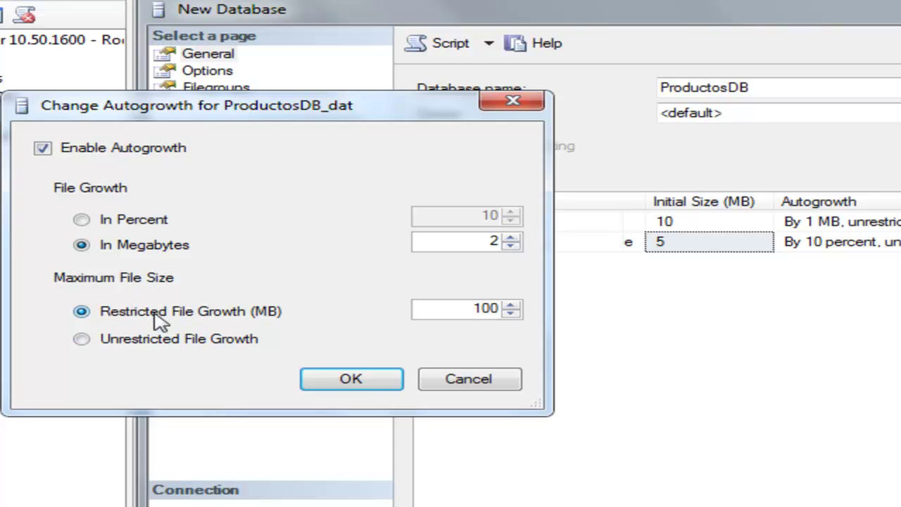
drag(476, 308, 514, 320)
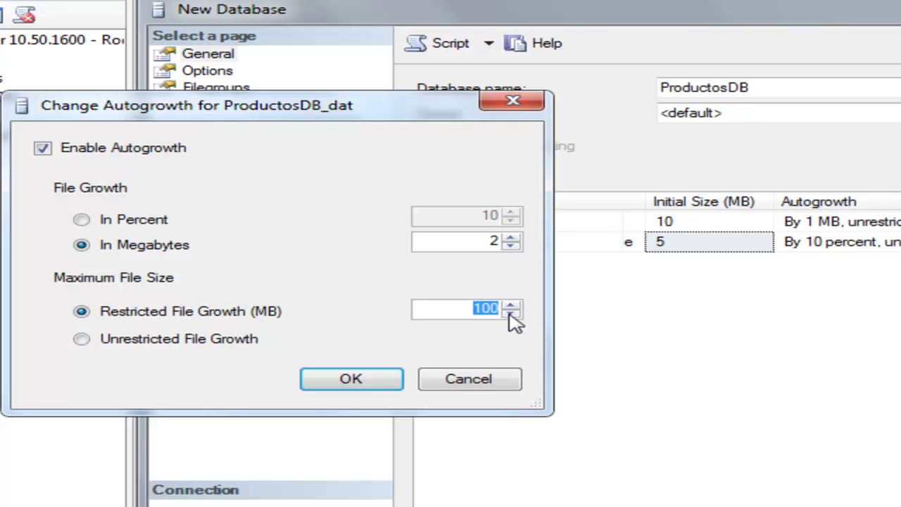
text(25)
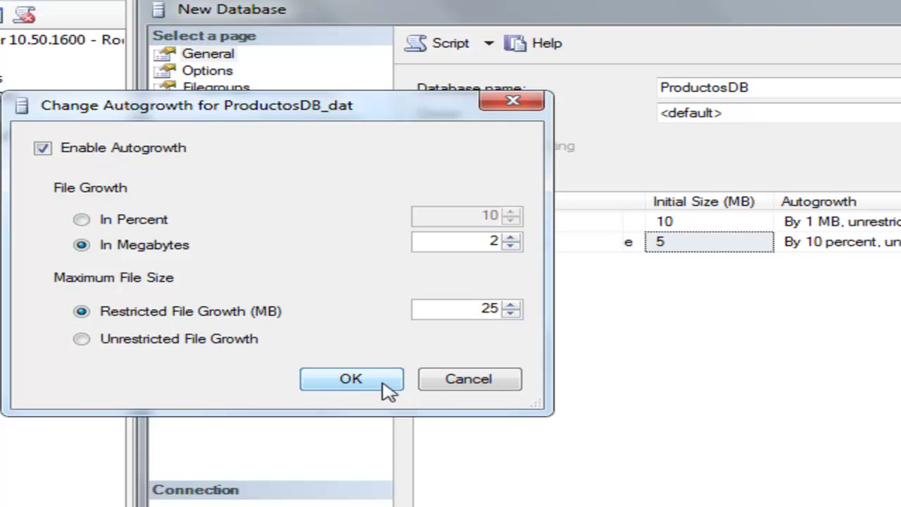
click(386, 382)
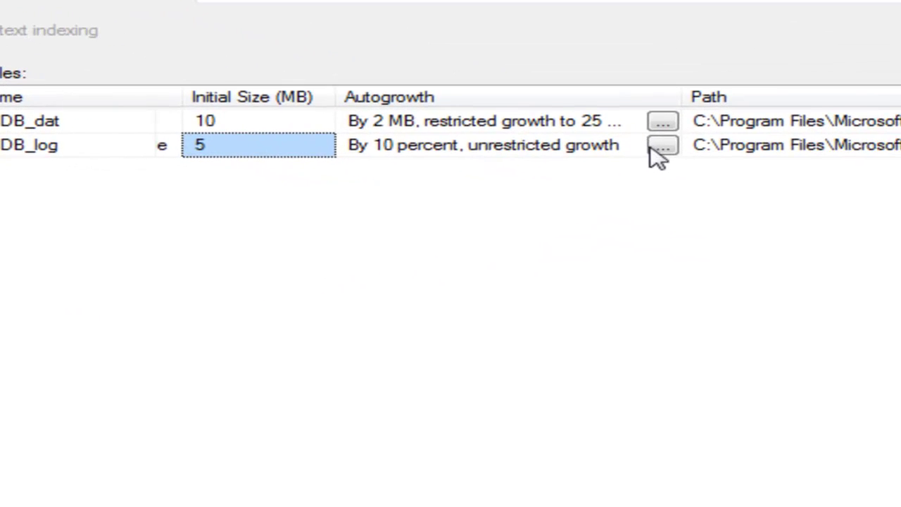
- Set the log file's autogrowth to 1 MB in megabytes with growth restricted to a maximum of 12 MB
click(662, 147)
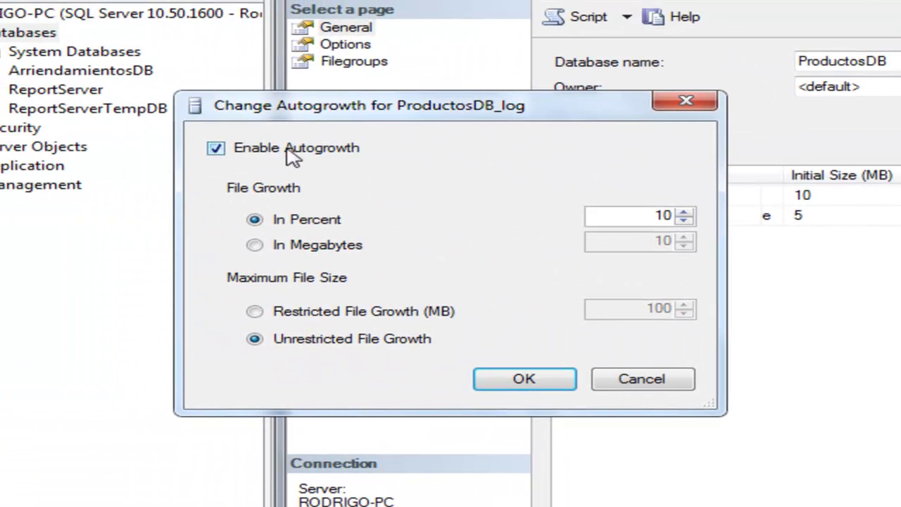
click(338, 253)
double_click(649, 240)
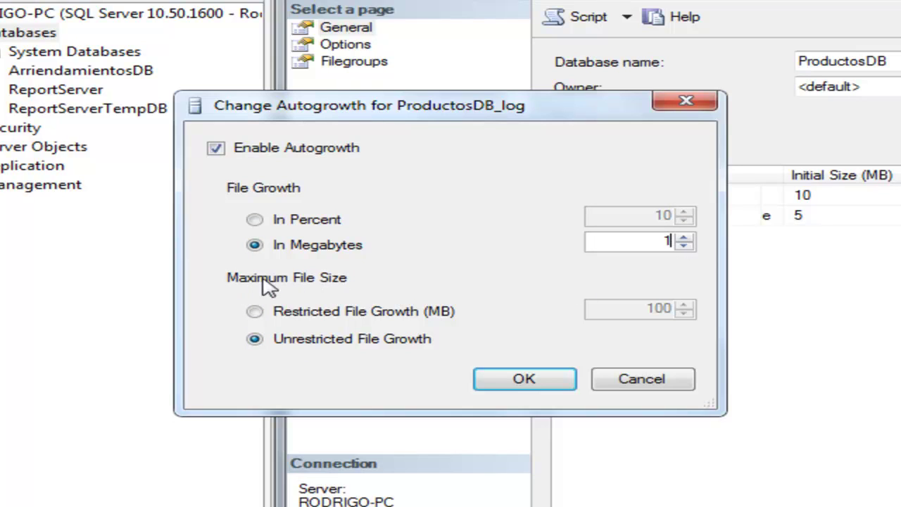
click(320, 315)
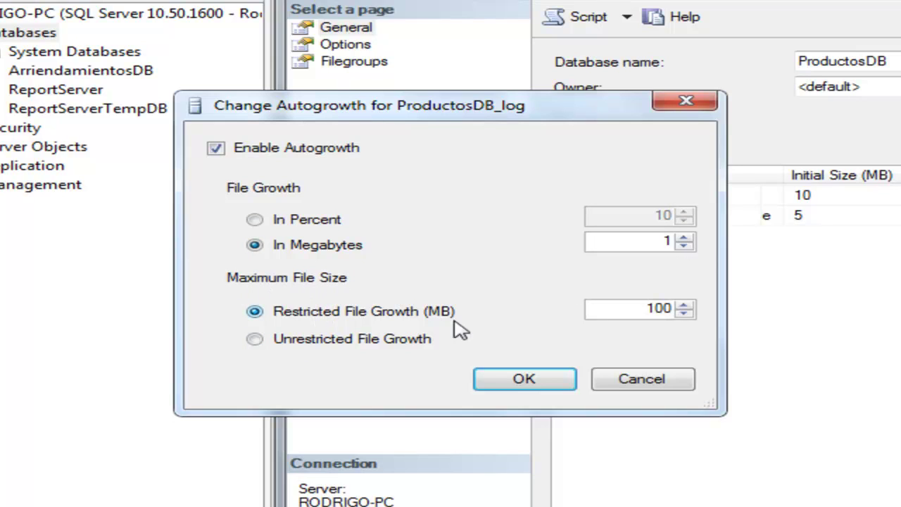
double_click(647, 312)
text(12)
click(524, 380)
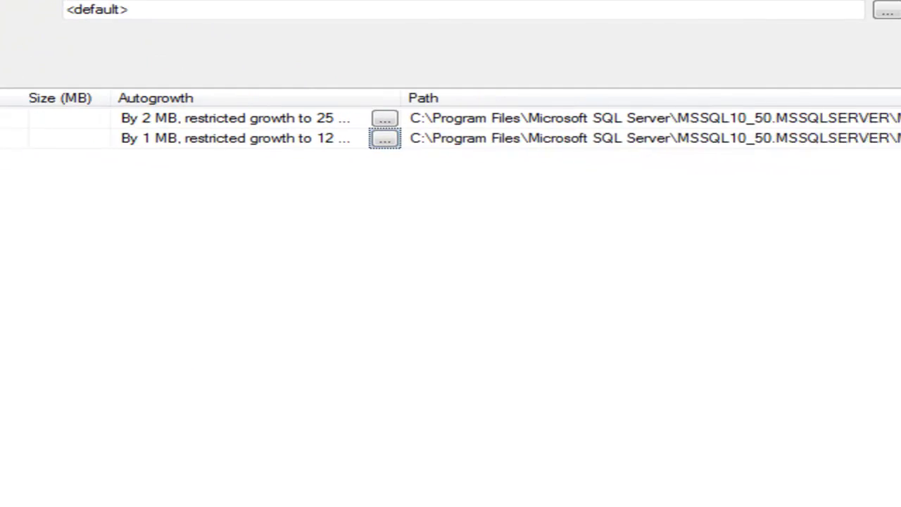
- Open the folder selection for the data file's path and collapse the folder tree to the drive level
scroll(450, 128, right, 5)
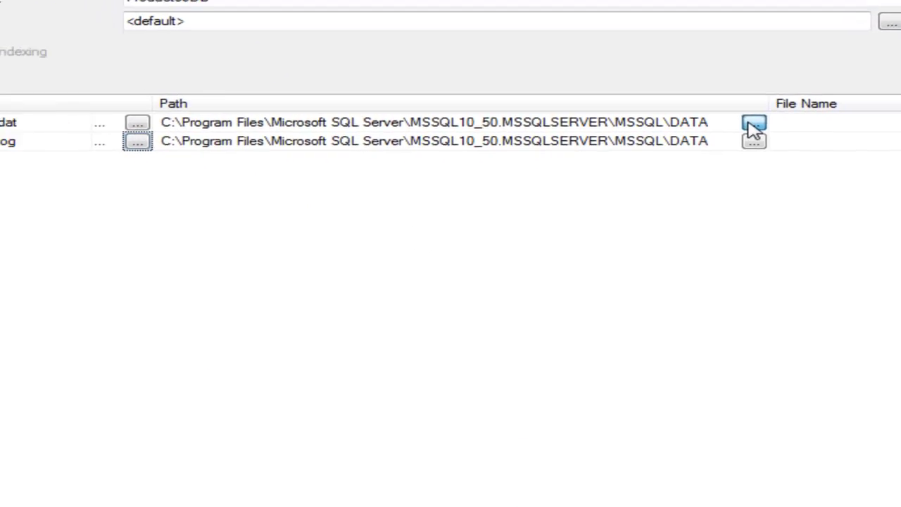
click(753, 124)
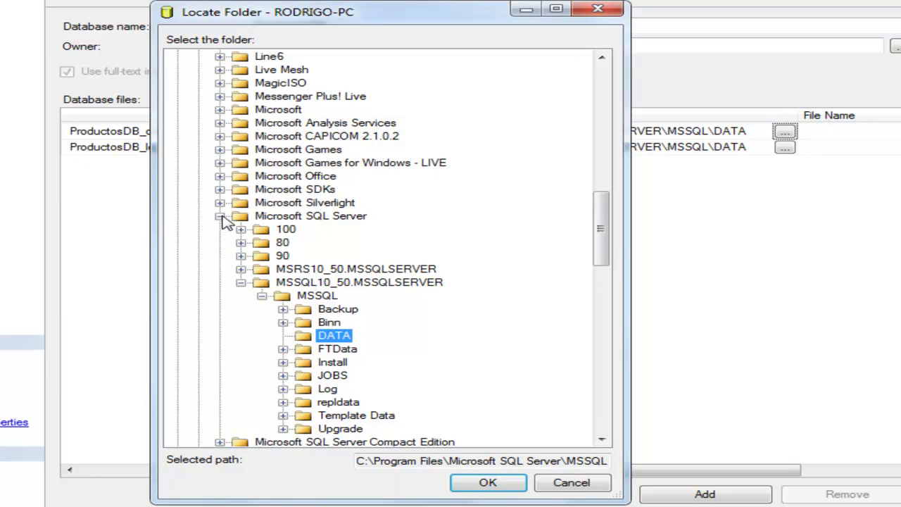
drag(596, 232, 610, 88)
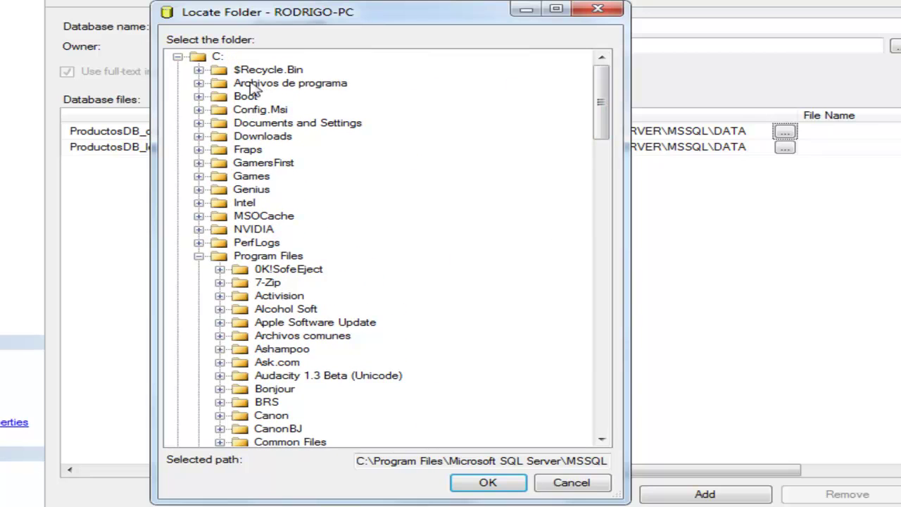
click(218, 58)
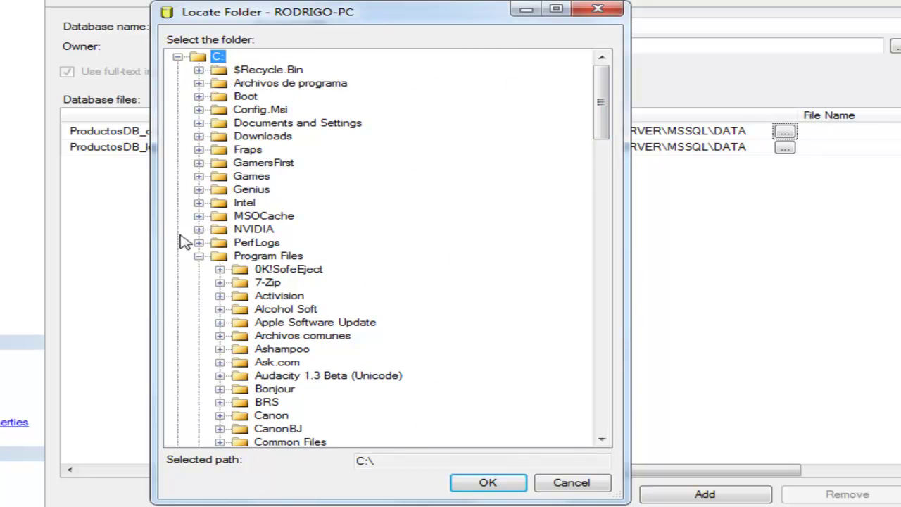
click(199, 257)
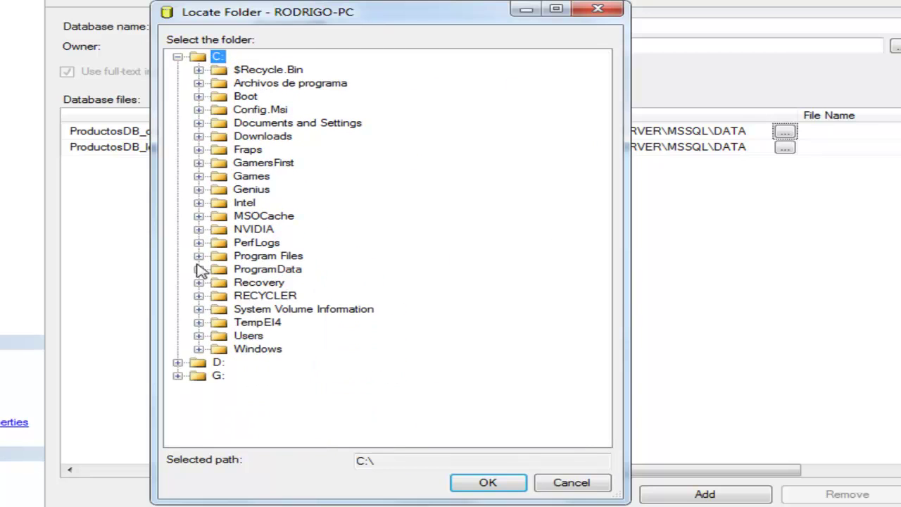
click(178, 56)
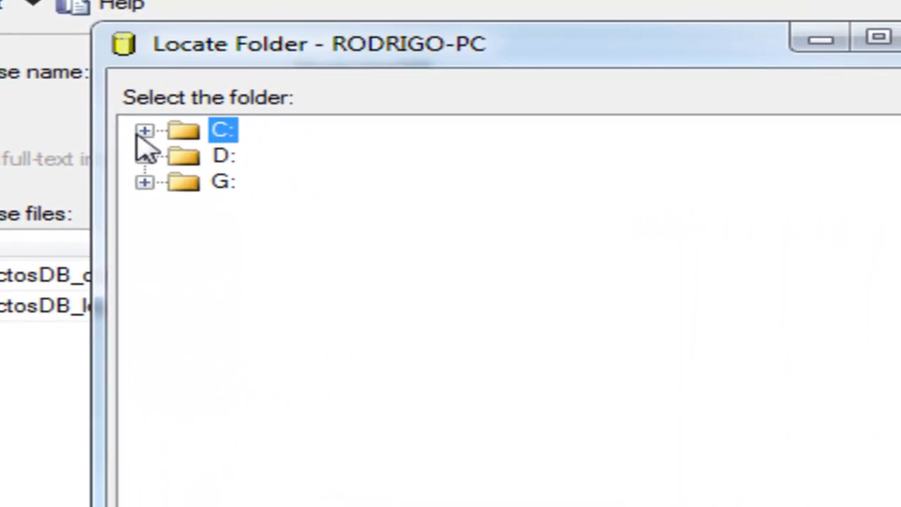
- Set the data file's path to C:\Program Files\Microsoft SQL Server\MSSQL10_50.MSSQLSERVER\MSSQL\DATA by browsing from the C: drive
click(141, 138)
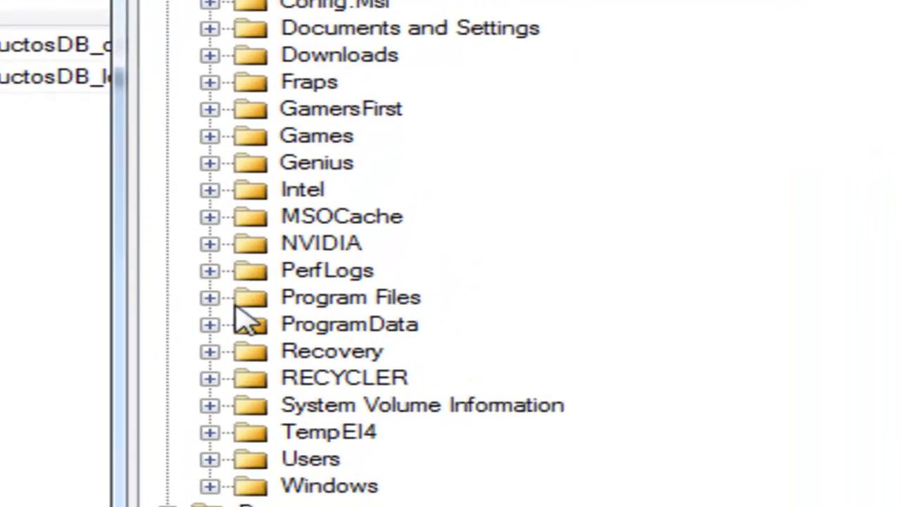
click(219, 301)
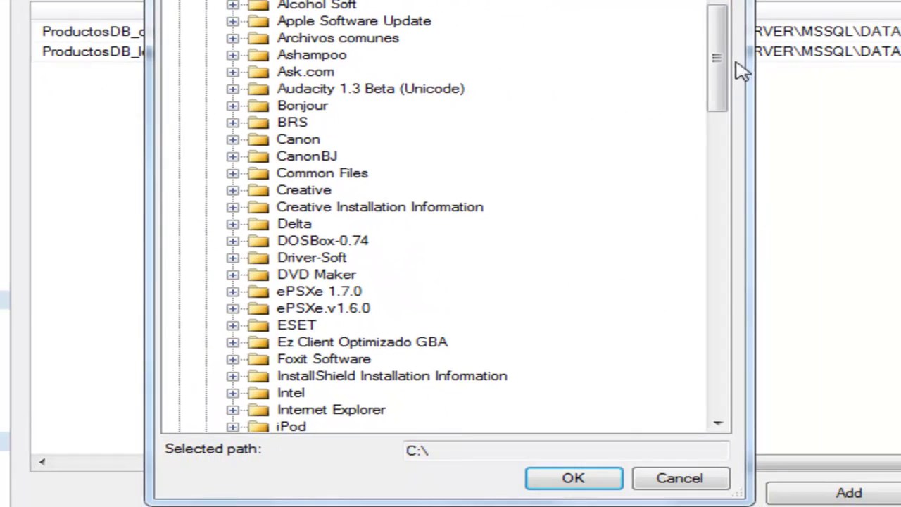
drag(718, 71, 718, 194)
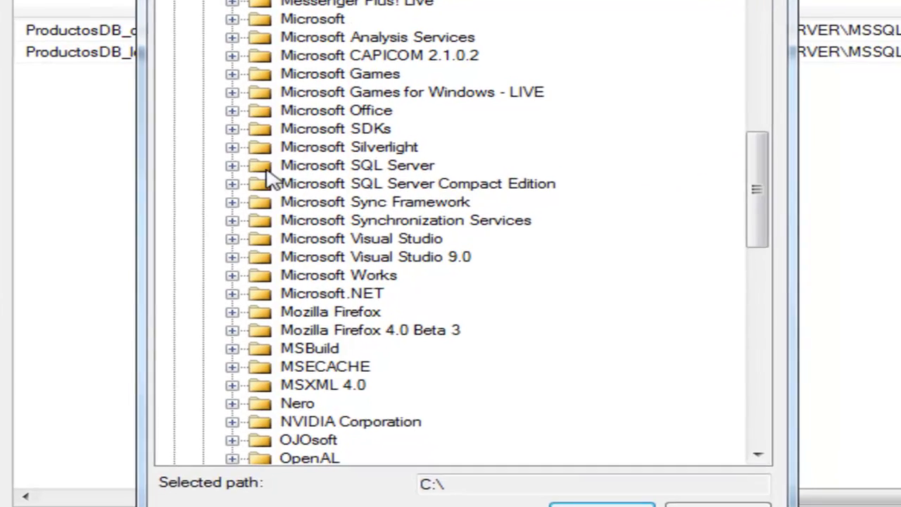
click(285, 159)
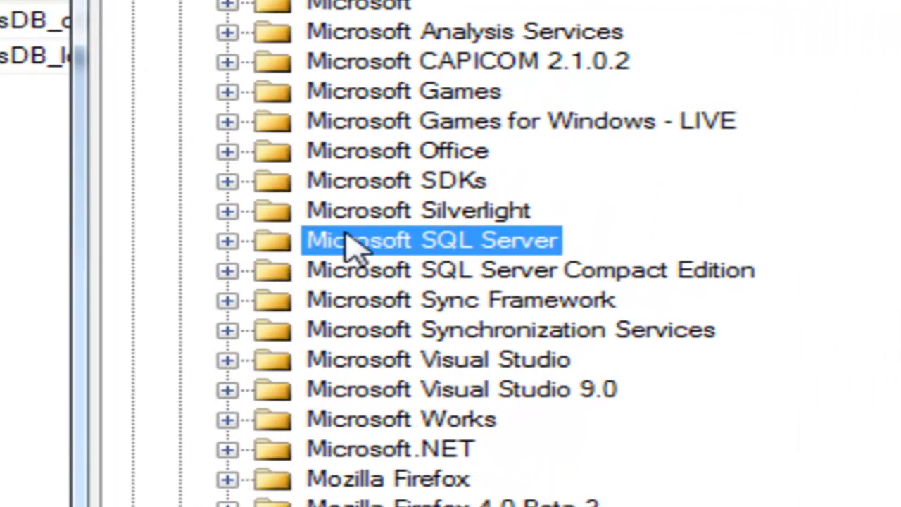
click(227, 230)
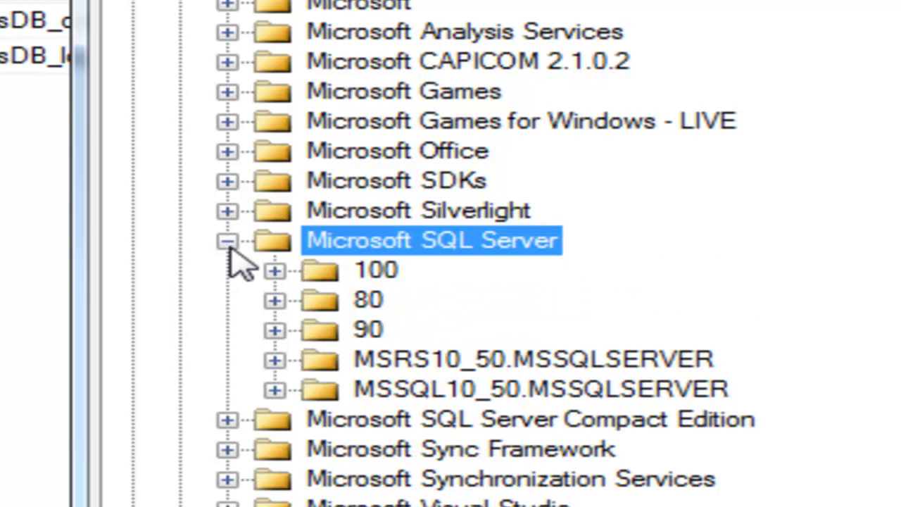
click(274, 389)
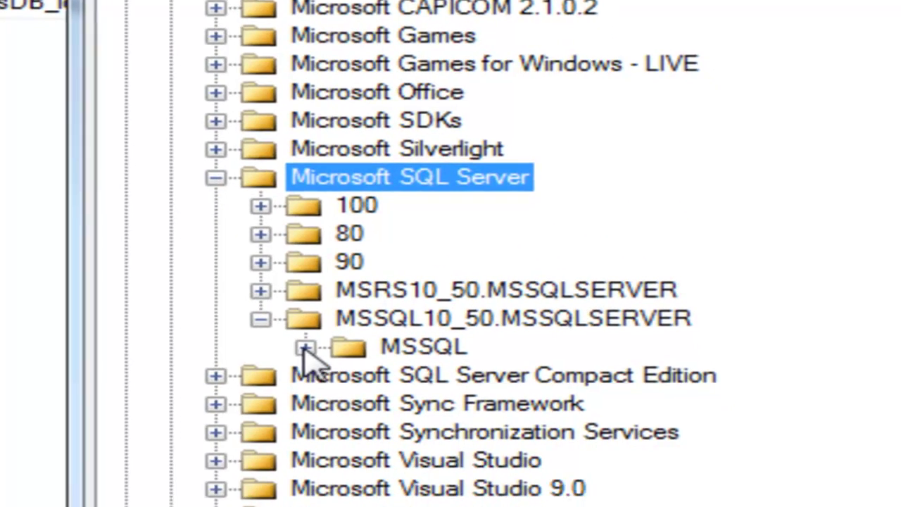
click(321, 420)
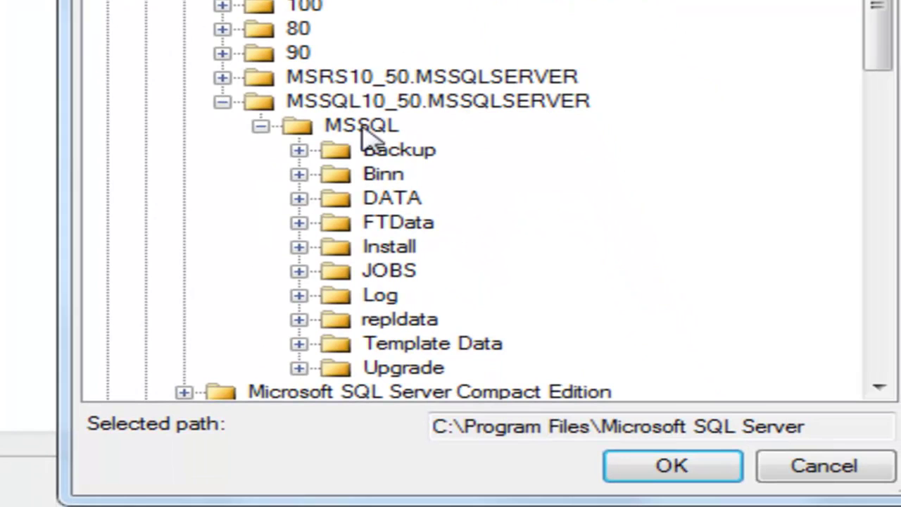
click(387, 202)
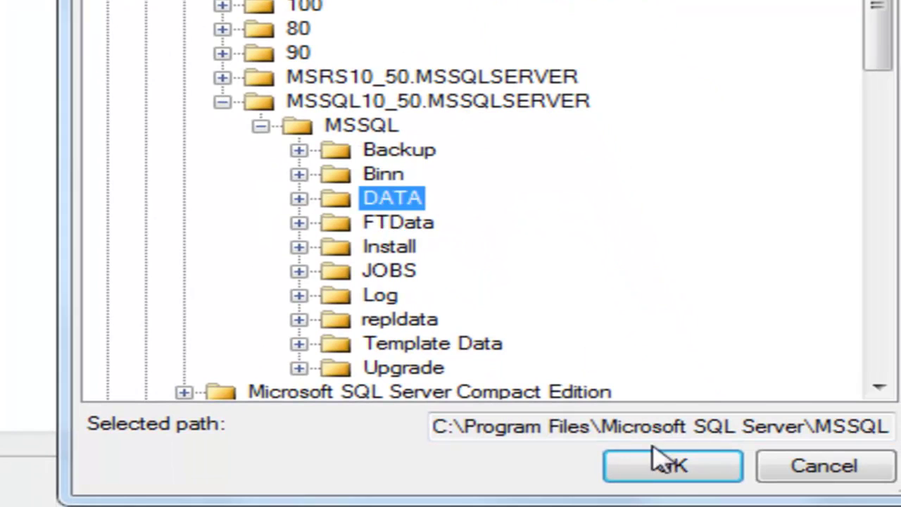
click(667, 473)
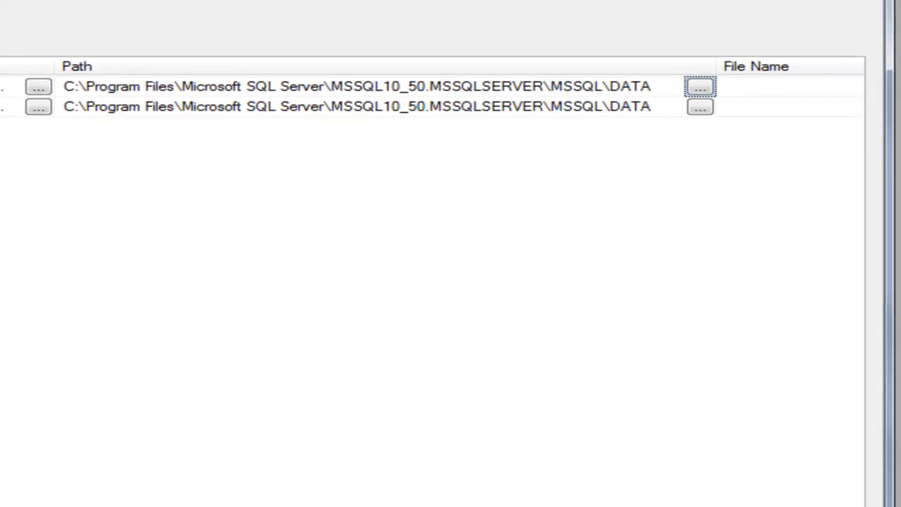
- Name the physical data file Productos.mdf
scroll(432, 95, right, 5)
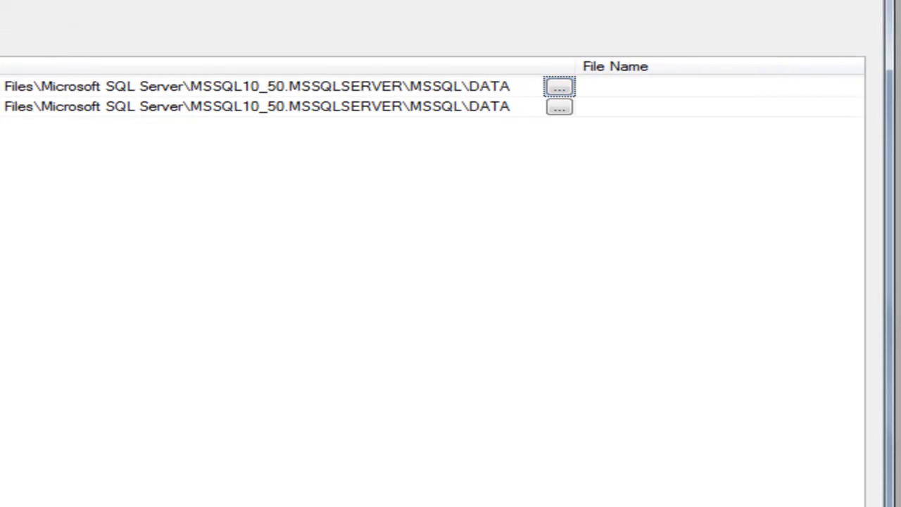
click(642, 87)
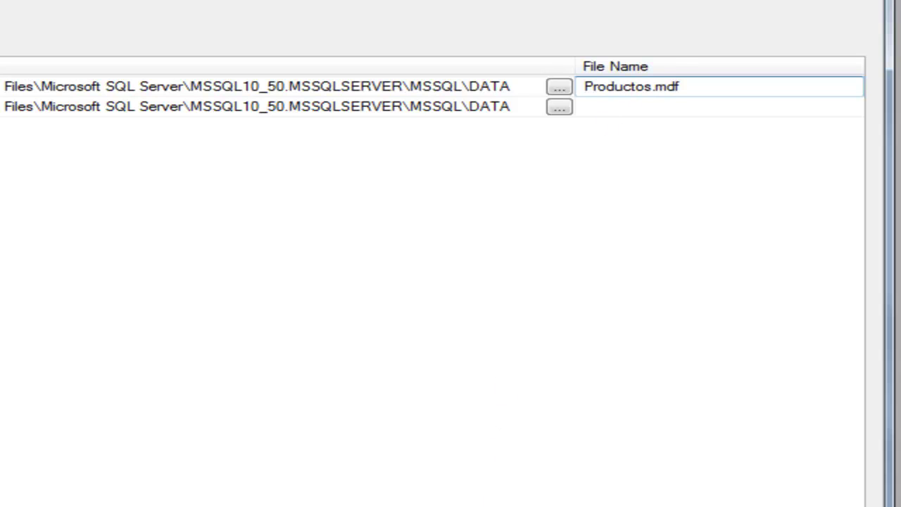
- Open the folder selection for the log file's path and collapse Program Files and the C: drive
scroll(422, 98, left, 3)
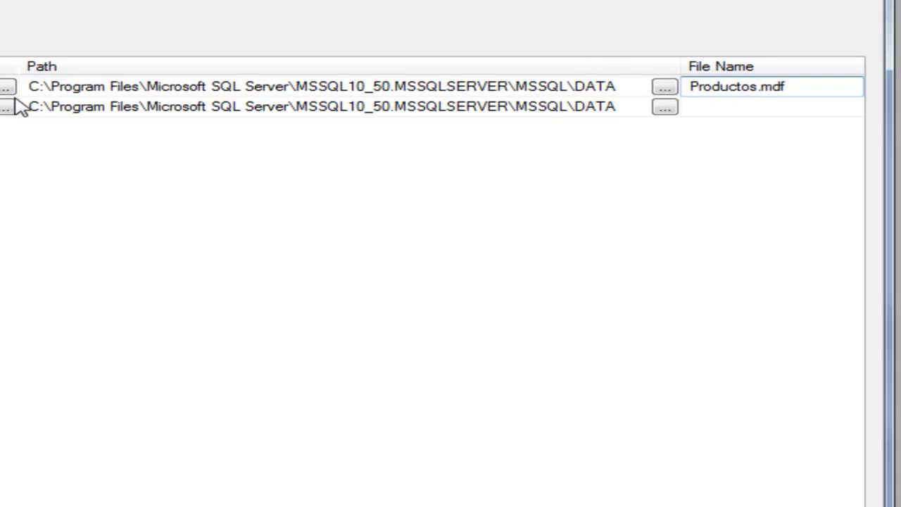
click(666, 109)
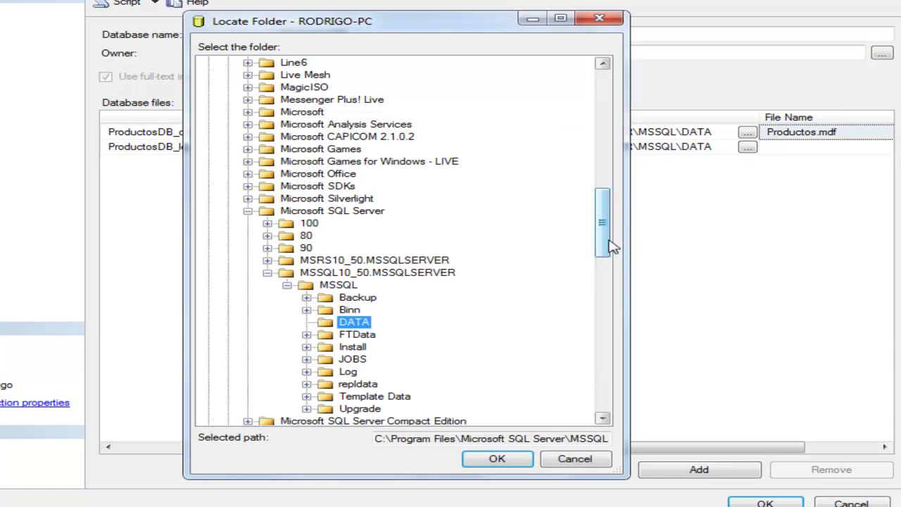
drag(608, 246, 604, 71)
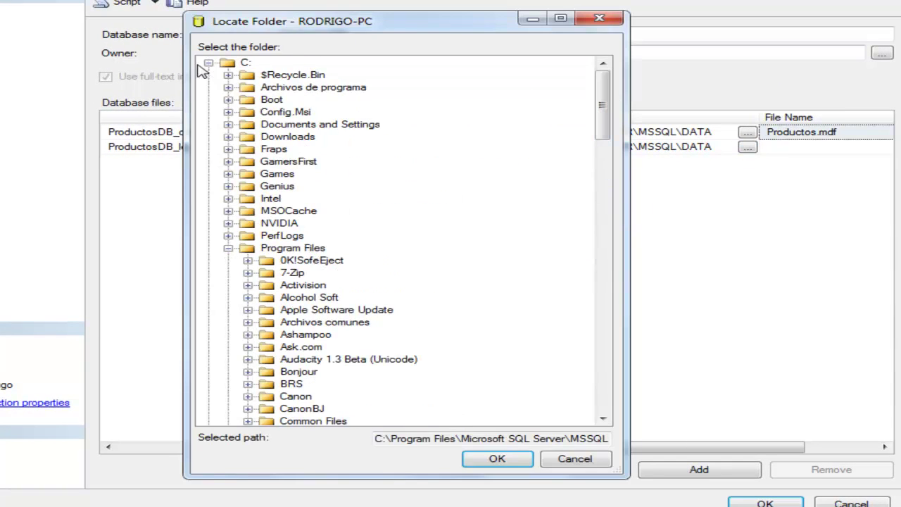
click(229, 249)
click(209, 62)
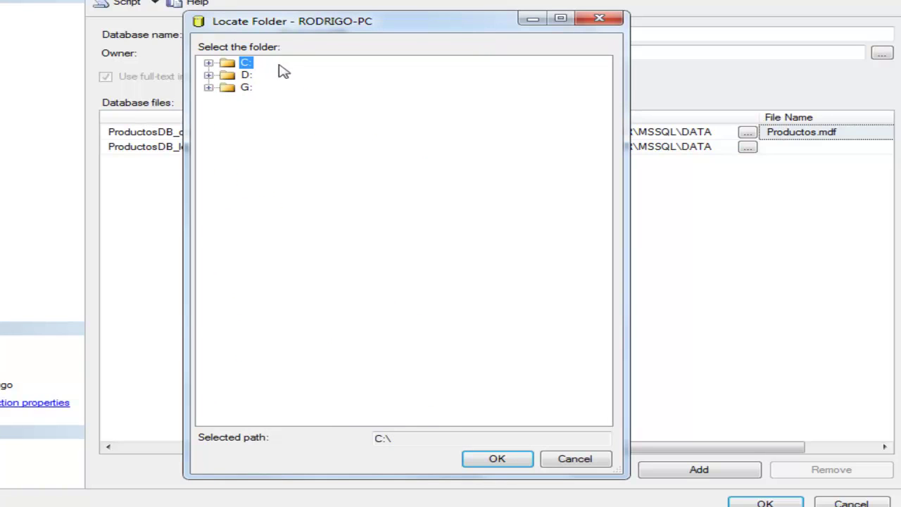
- Set the log file's path to C:\Program Files\Microsoft SQL Server\MSSQL10_50.MSSQLSERVER\MSSQL\DATA by browsing from the C: drive
click(209, 63)
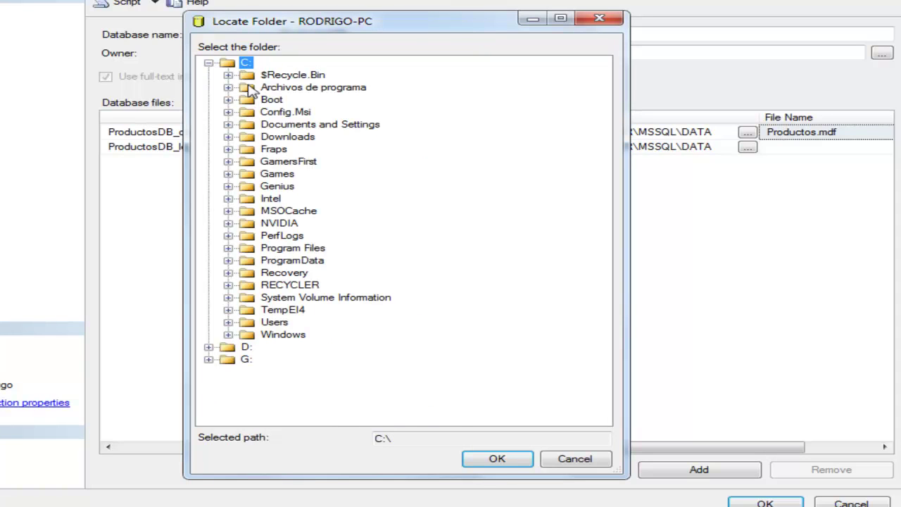
click(252, 249)
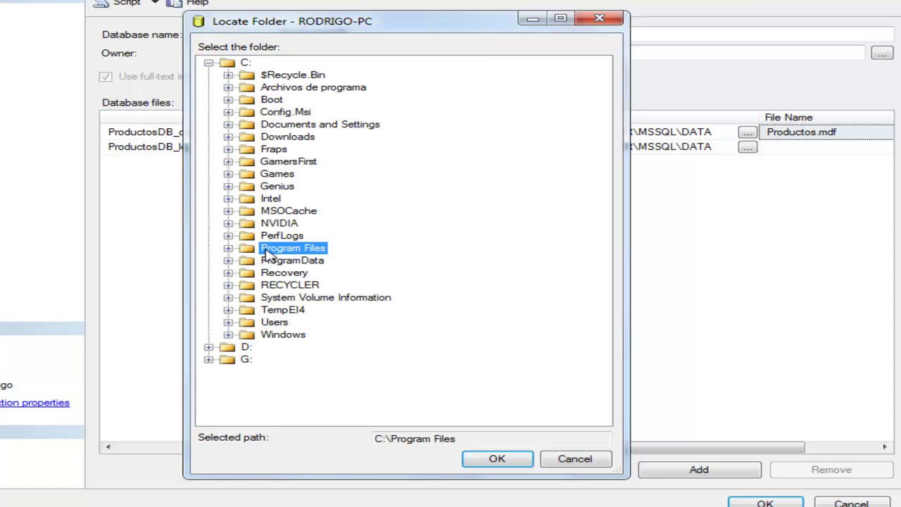
click(227, 249)
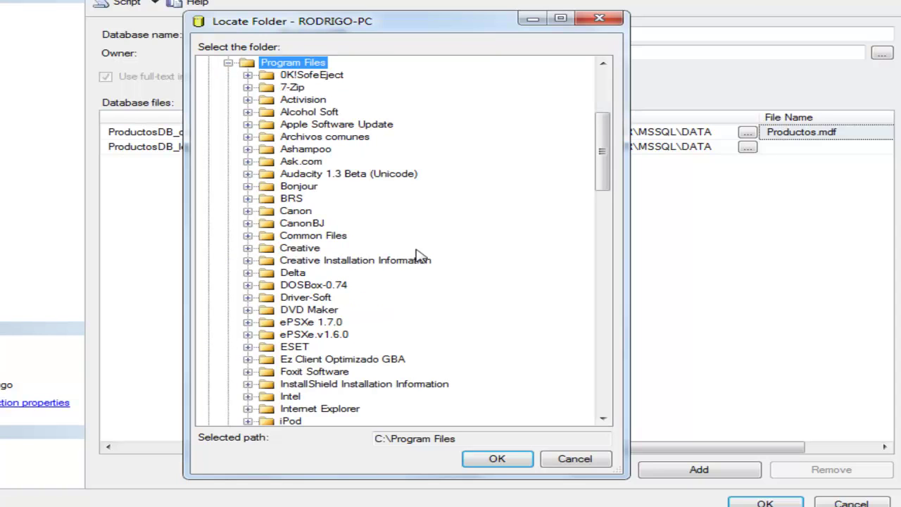
drag(599, 169, 621, 273)
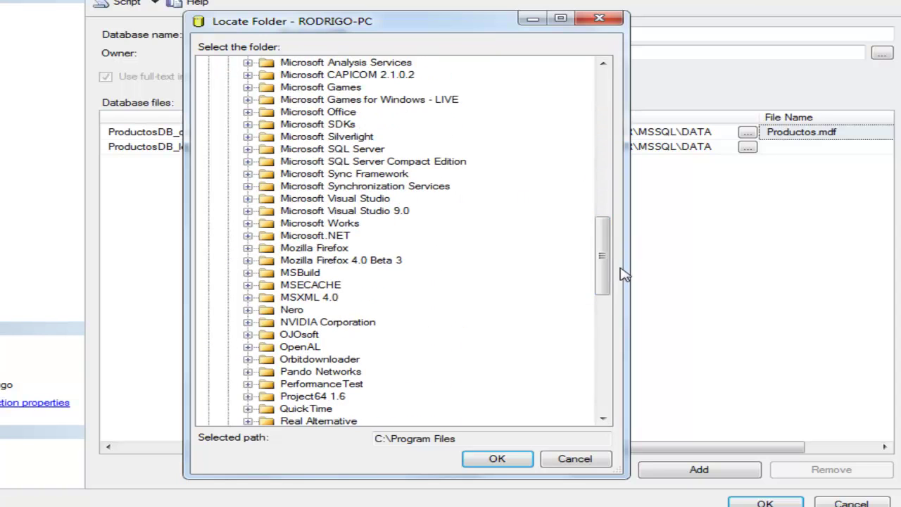
click(318, 150)
click(248, 150)
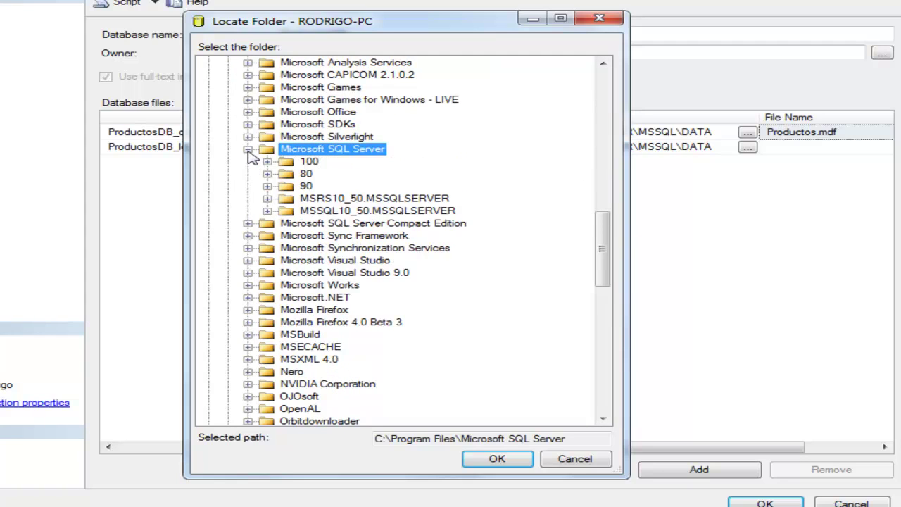
click(289, 211)
click(268, 211)
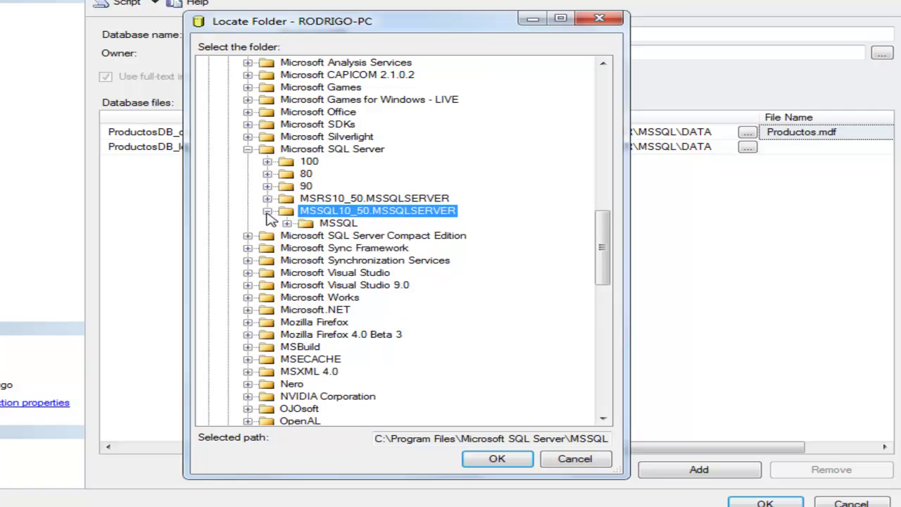
click(313, 224)
click(287, 224)
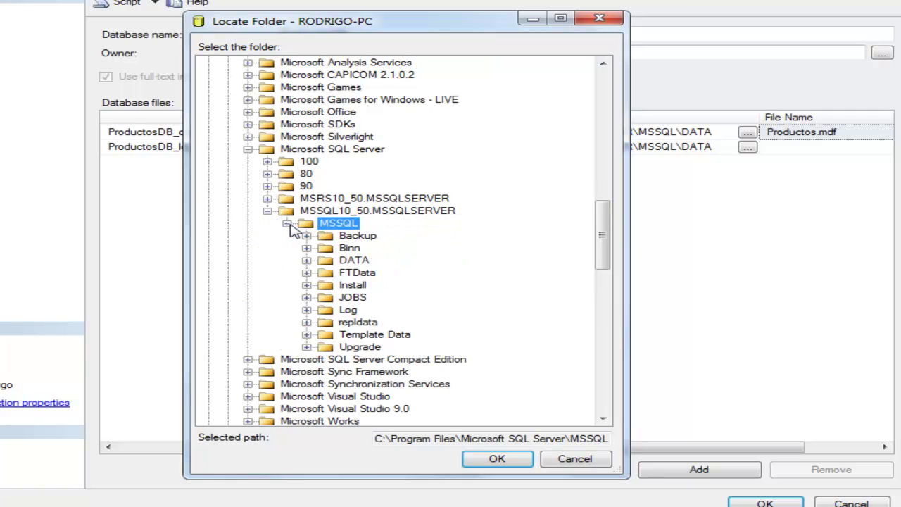
click(352, 264)
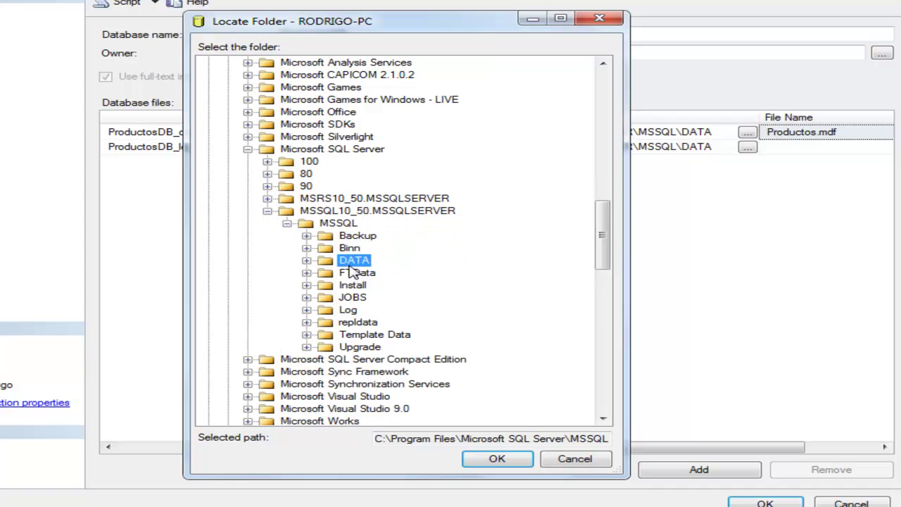
click(494, 461)
- Name the physical log file Productos.ldf
click(819, 147)
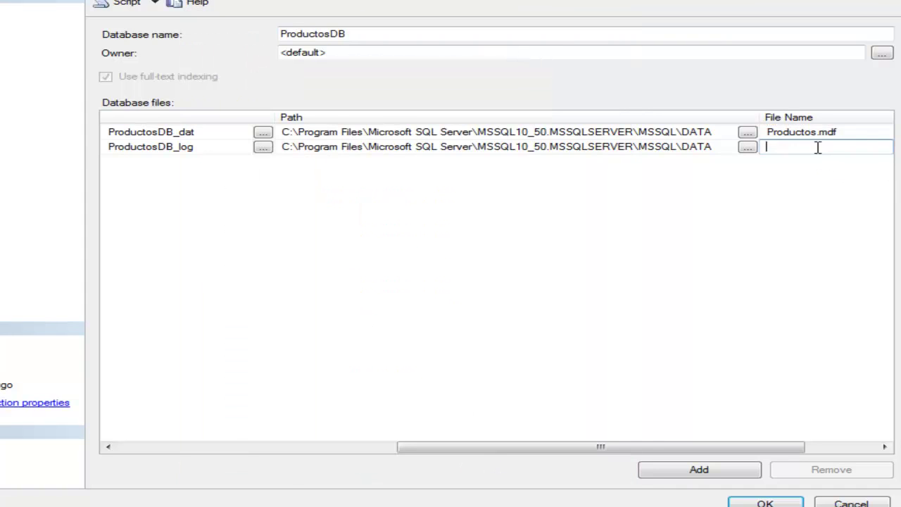
drag(692, 448, 809, 443)
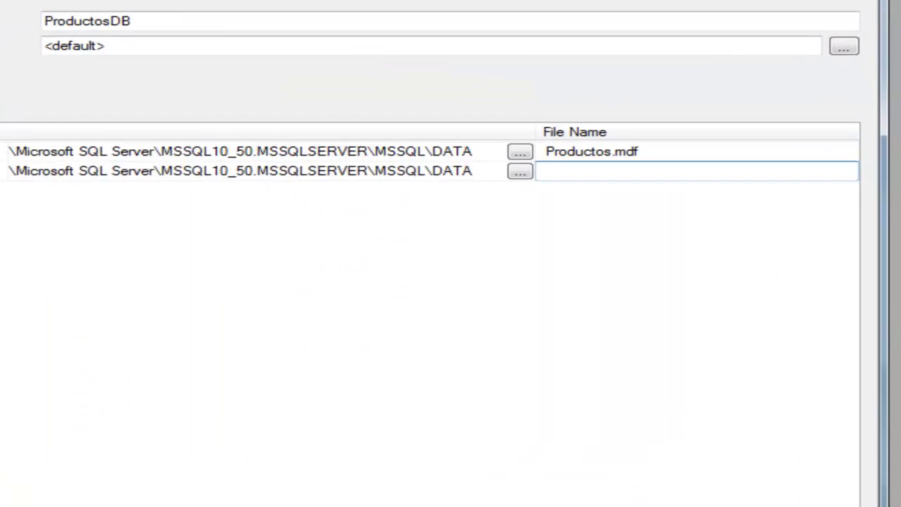
text(Productos)
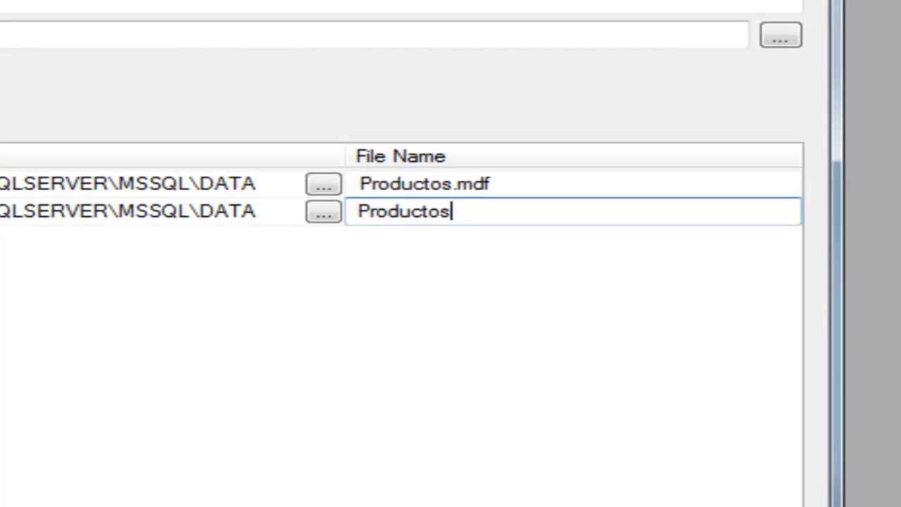
text(.ldf)
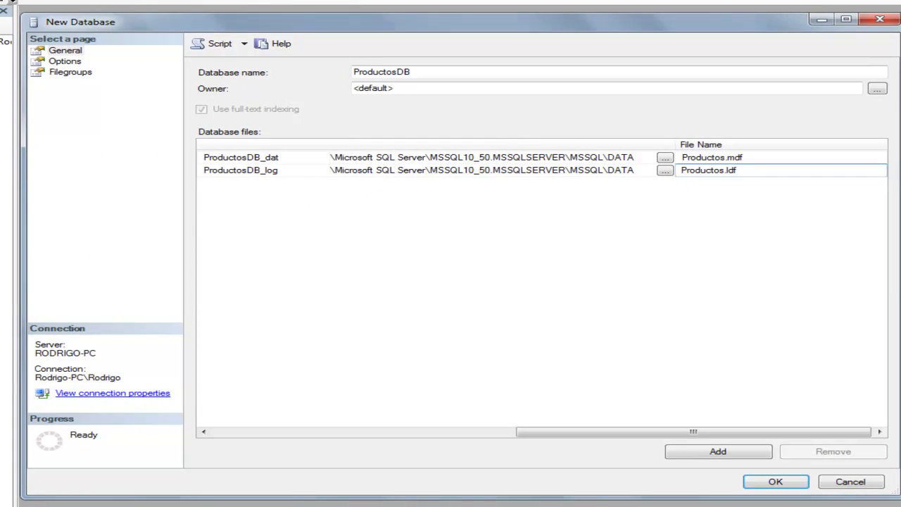
- Create the database with the configured settings, refresh the list of databases and select ProductosDB
click(767, 487)
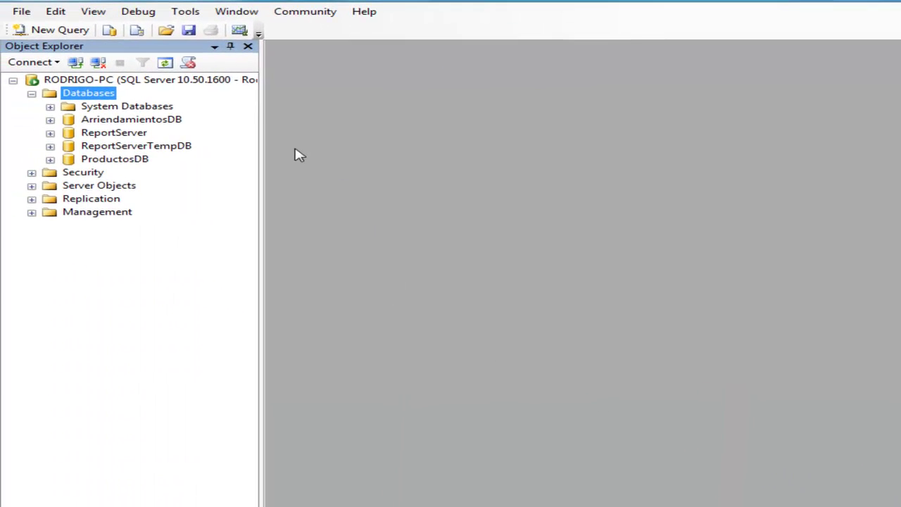
click(165, 63)
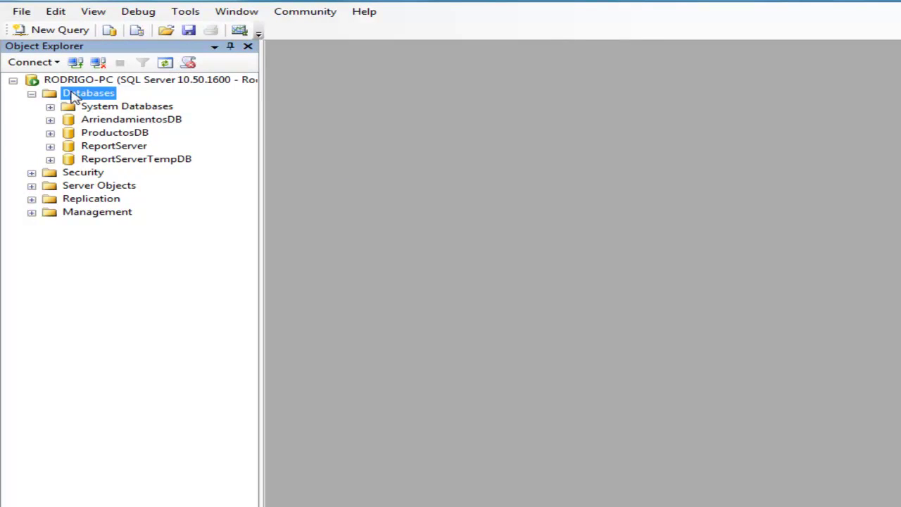
click(121, 133)
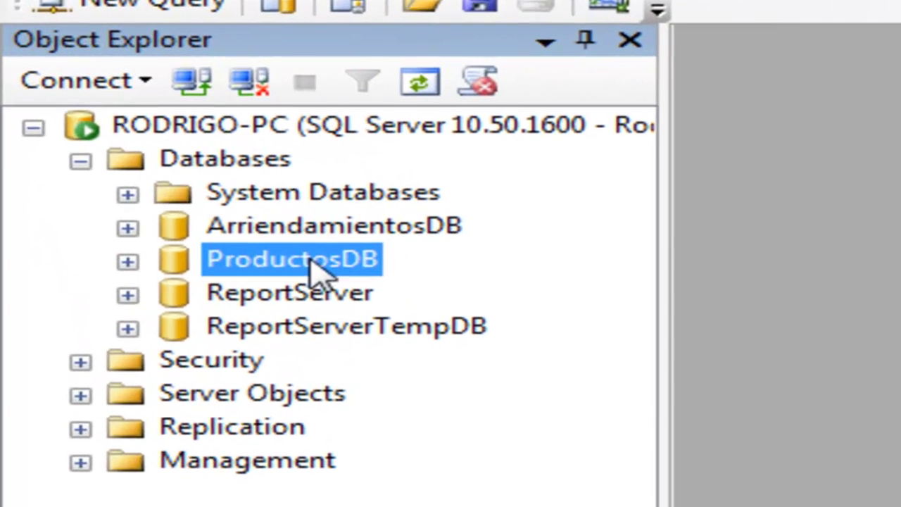